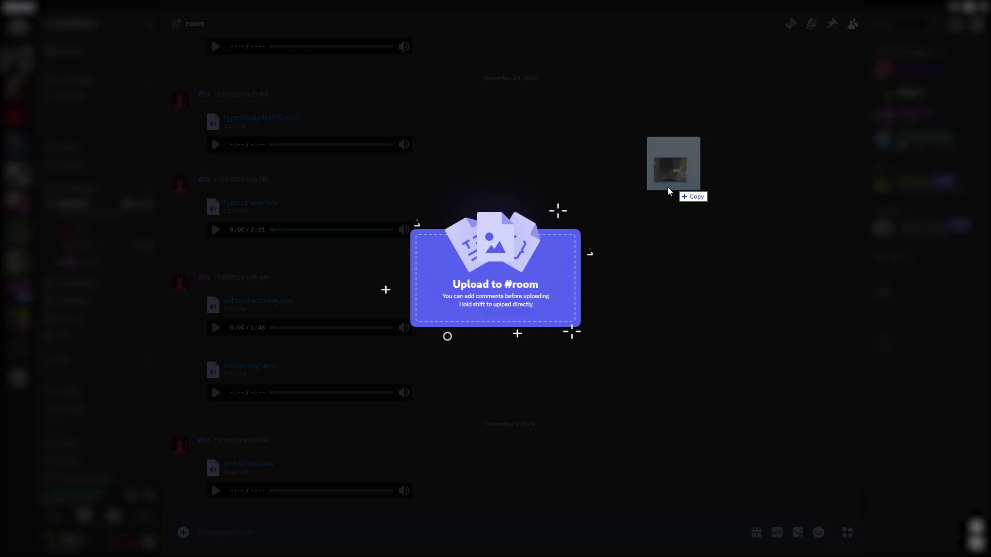
Step: Try to upload a video file to the #room Discord channel
{"action": "left_click_drag", "start_coordinate": [671, 191], "coordinate": [464, 281]}
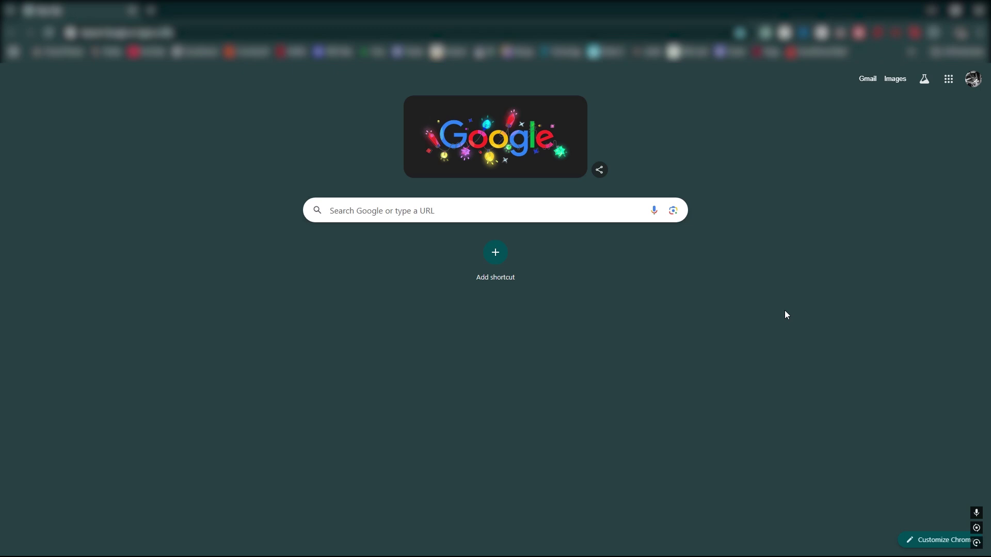
Step: Search the web for handbrake, open the official HandBrake site and download the HandBrake 1.9.0 installer for Windows
{"action": "type", "text": "handbrake"}
{"action": "key", "text": "Return"}
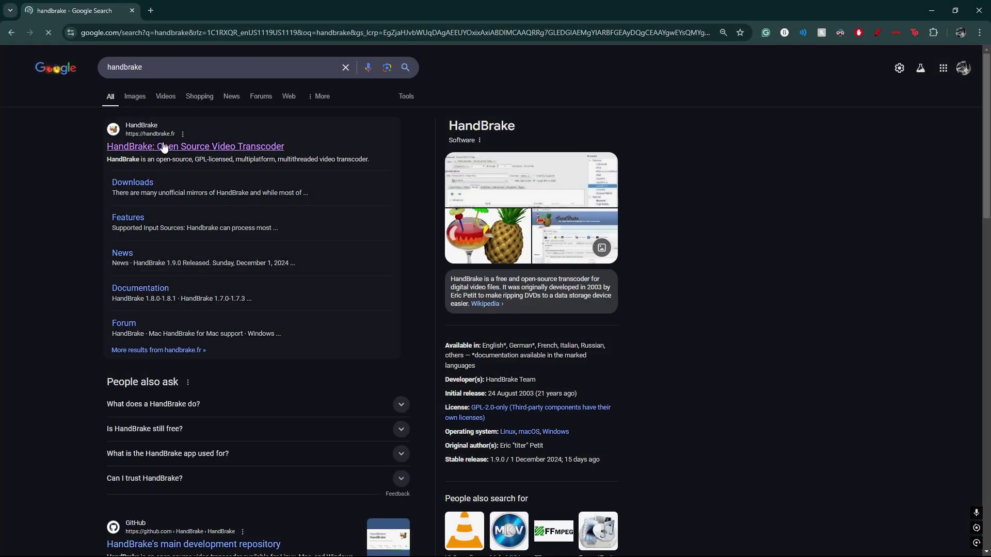
{"action": "left_click", "coordinate": [224, 150]}
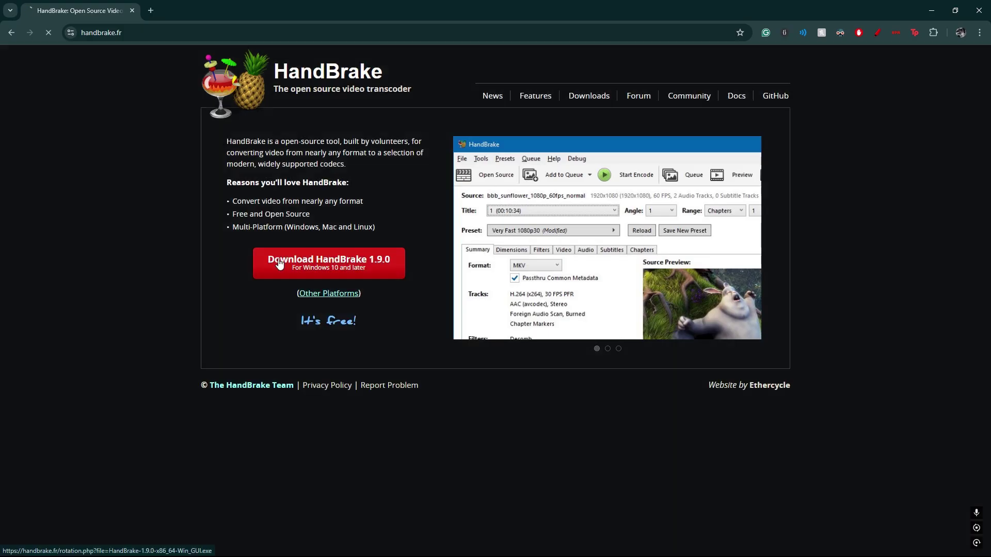
{"action": "left_click", "coordinate": [285, 260]}
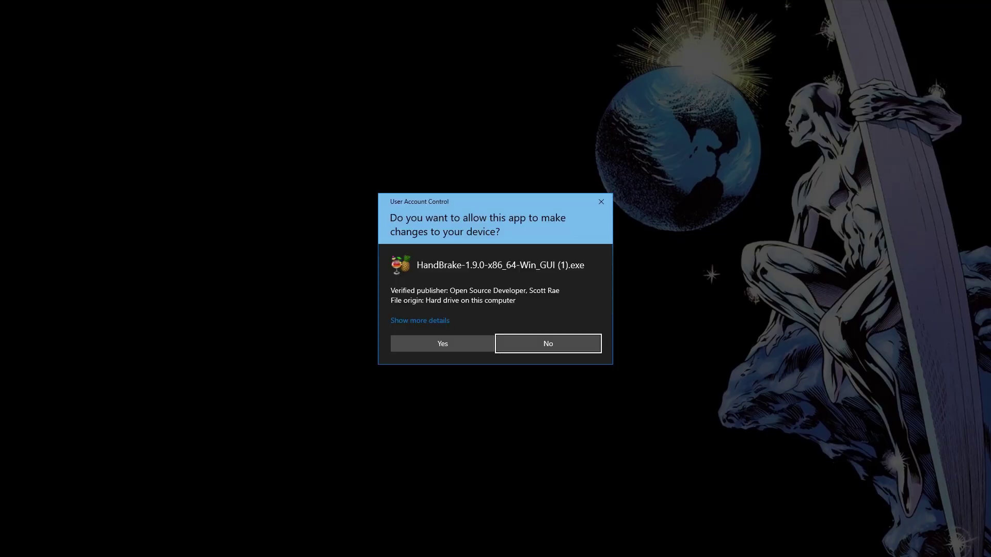
Step: Allow the installer to make changes and complete the HandBrake 1.9.0 setup without creating a desktop shortcut
{"action": "left_click", "coordinate": [442, 343]}
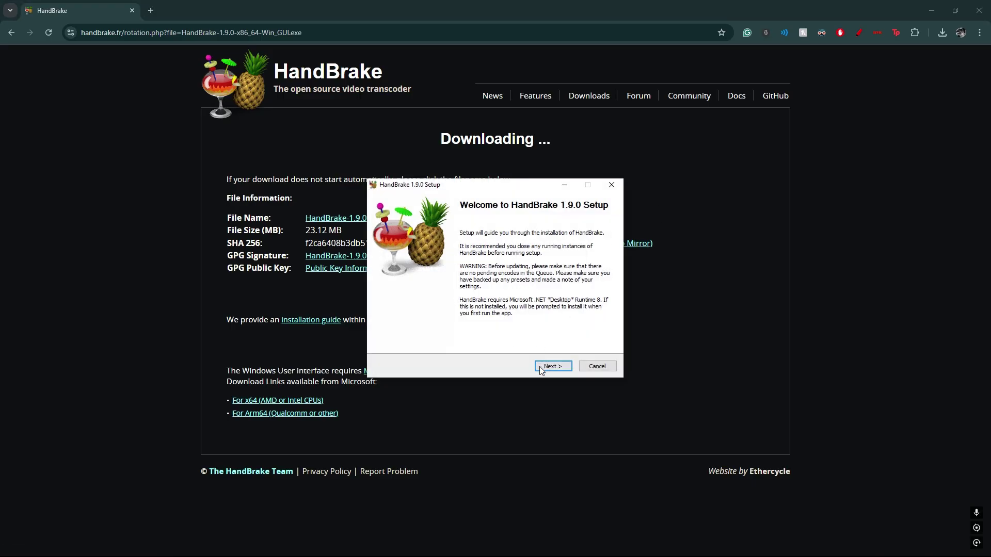
{"action": "left_click", "coordinate": [552, 366]}
{"action": "left_click", "coordinate": [552, 366]}
{"action": "left_click", "coordinate": [553, 365]}
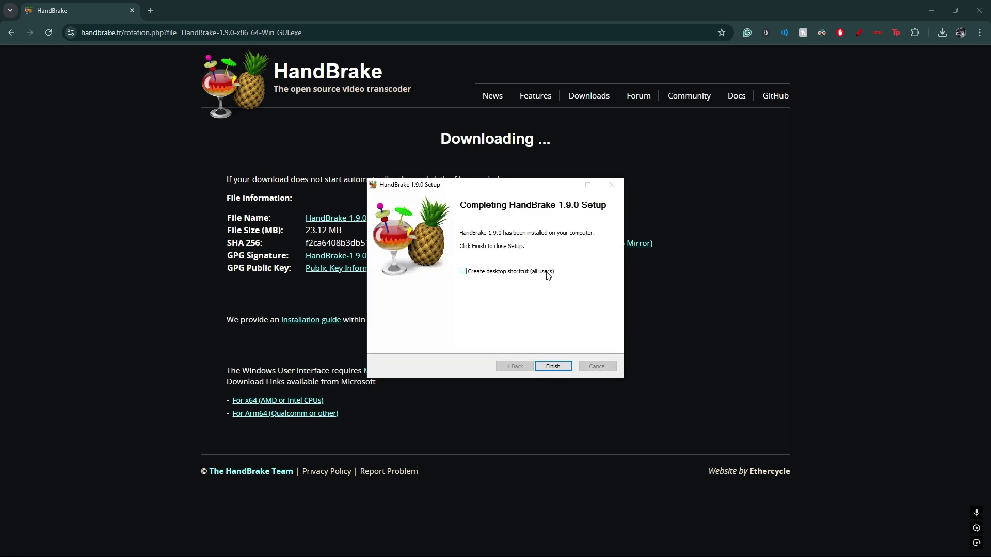
{"action": "left_click", "coordinate": [553, 366]}
Step: Launch HandBrake and dismiss the source selection without loading a video
{"action": "key", "text": "super"}
{"action": "type", "text": "handbrake"}
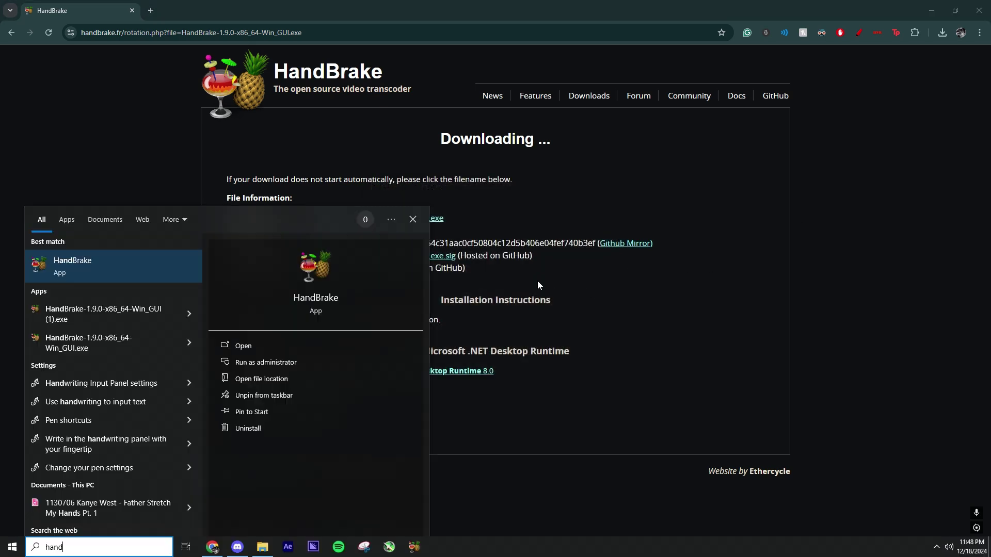
{"action": "left_click", "coordinate": [146, 276]}
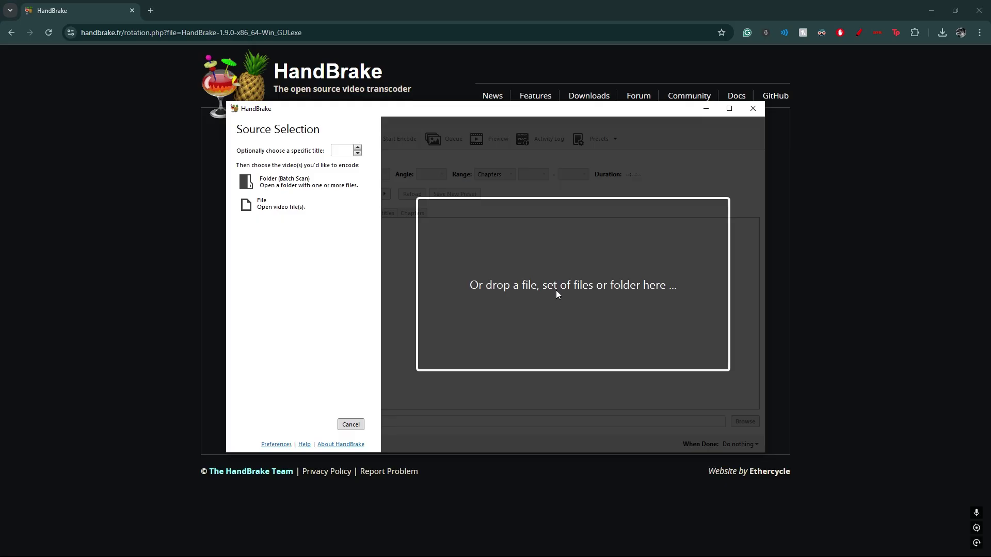
{"action": "left_click", "coordinate": [556, 290]}
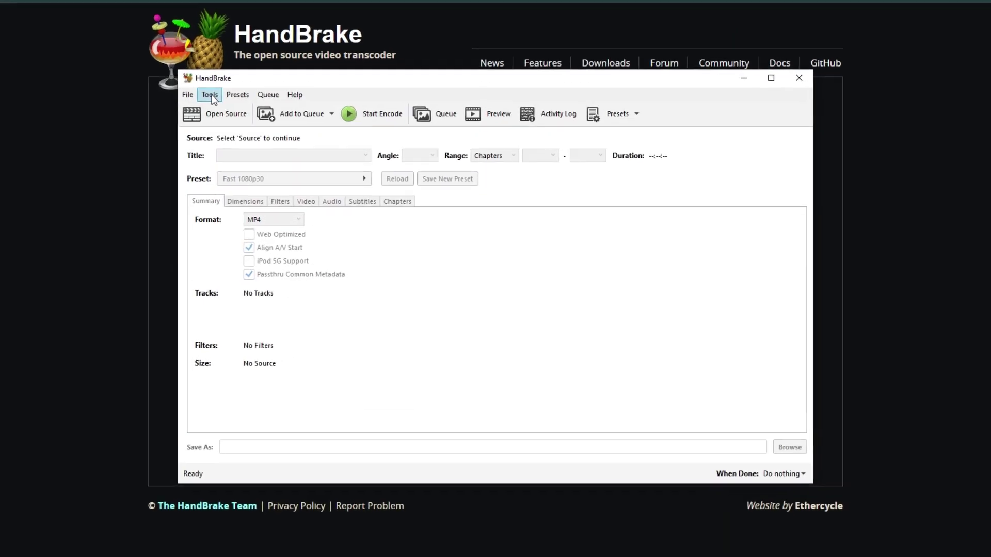
Step: In the output file preferences, set the default path to the COMPRESSED folder inside Videos, and return to the main window
{"action": "left_click", "coordinate": [183, 79]}
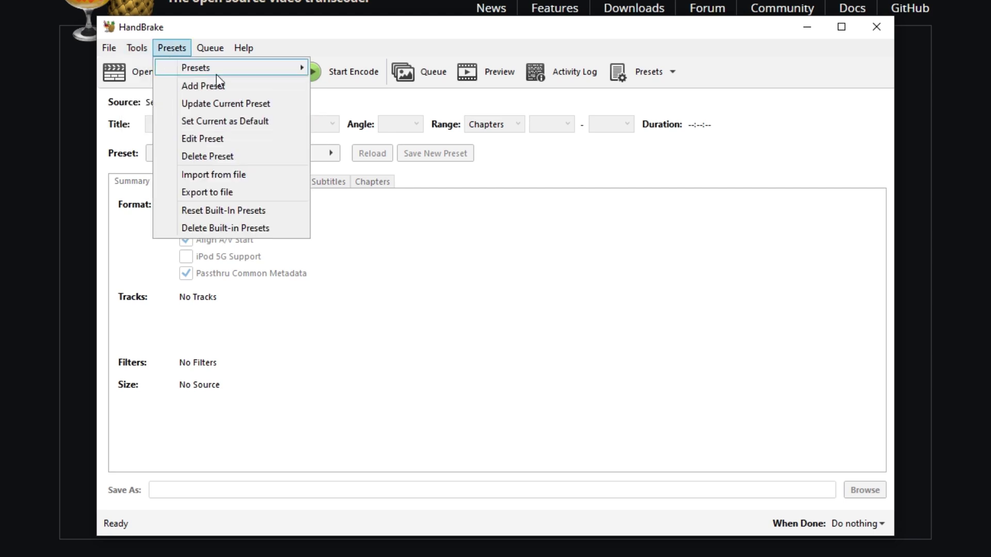
{"action": "left_click", "coordinate": [165, 120]}
{"action": "left_click", "coordinate": [192, 141]}
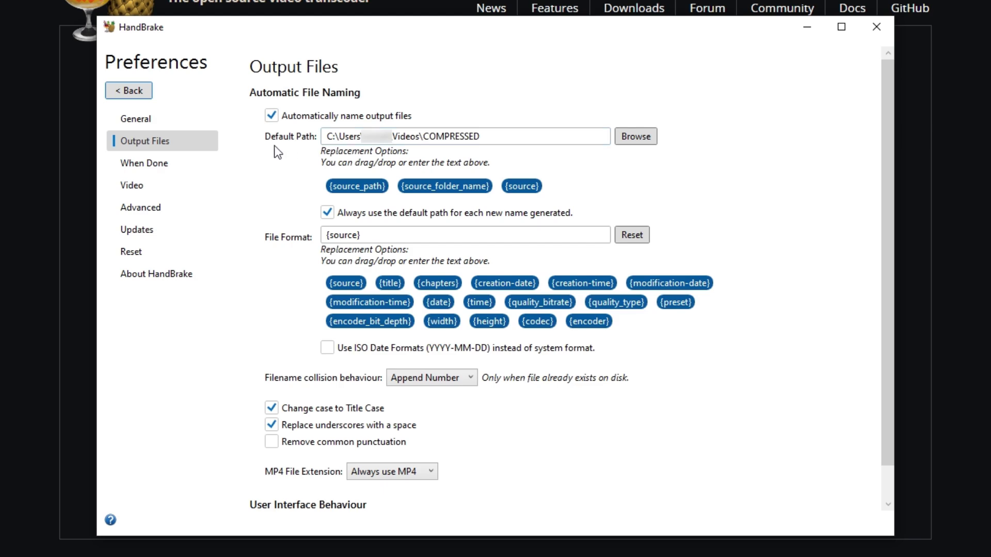
{"action": "left_click", "coordinate": [404, 137]}
{"action": "key", "text": "BackSpace"}
{"action": "key", "text": "BackSpace"}
{"action": "key", "text": "BackSpace"}
{"action": "key", "text": "BackSpace"}
{"action": "key", "text": "BackSpace"}
{"action": "key", "text": "BackSpace"}
{"action": "key", "text": "BackSpace"}
{"action": "key", "text": "BackSpace"}
{"action": "key", "text": "BackSpace"}
{"action": "key", "text": "BackSpace"}
{"action": "key", "text": "BackSpace"}
{"action": "left_click", "coordinate": [627, 143]}
{"action": "double_click", "coordinate": [469, 162]}
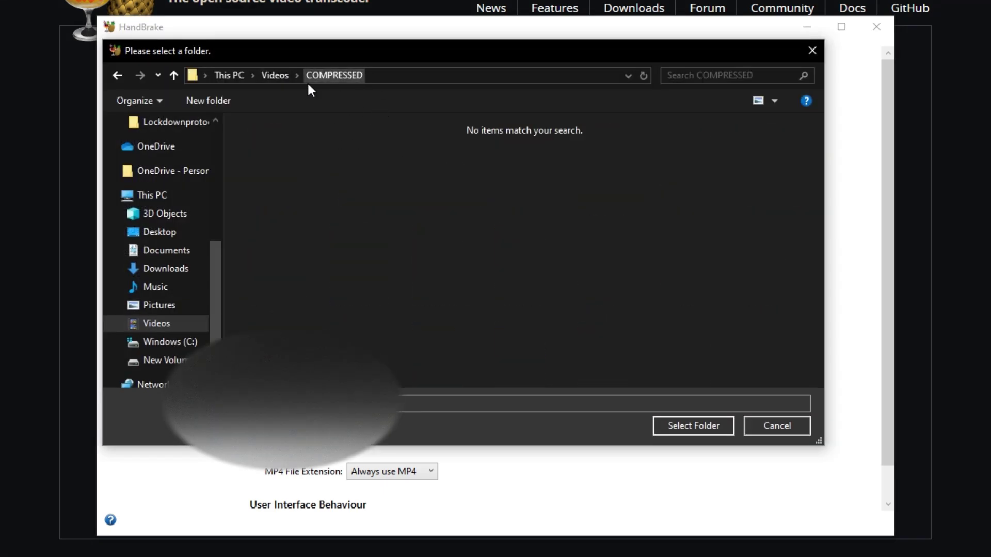
{"action": "left_click", "coordinate": [692, 428]}
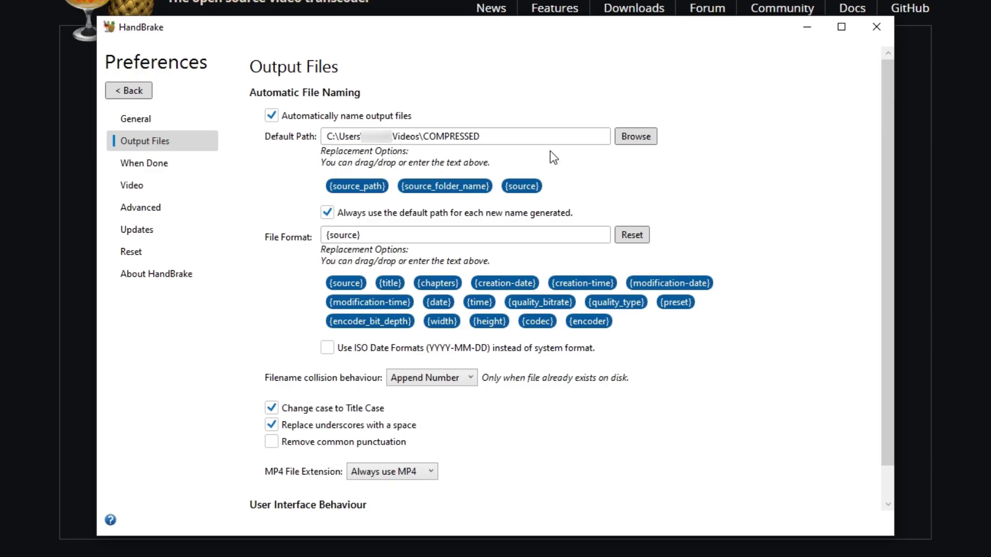
{"action": "left_click", "coordinate": [126, 89]}
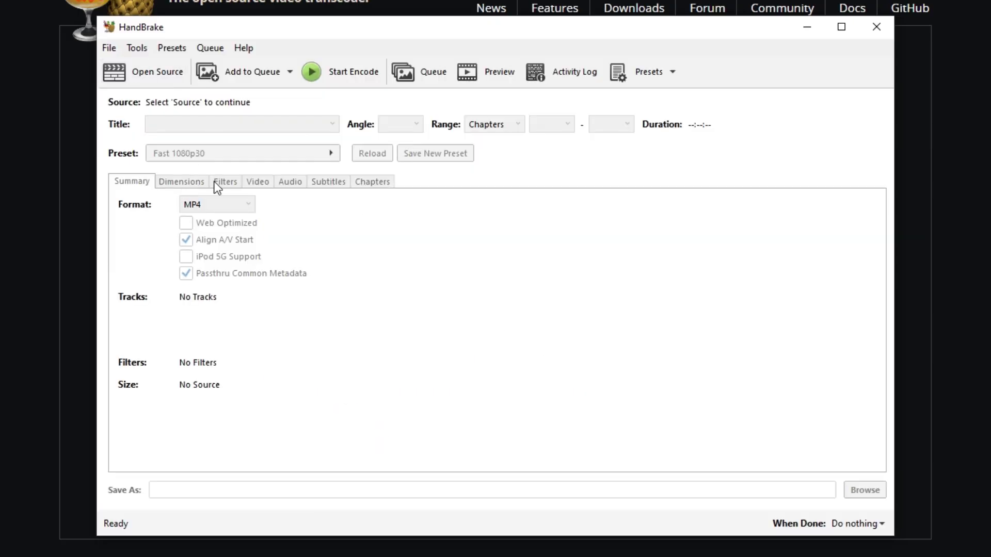
Step: Load the "Fortnite 2024.12.18 - 18.03.34.34.DVR - Trim" clip as the source and enable Web Optimized for the MP4 output
{"action": "left_click", "coordinate": [168, 76]}
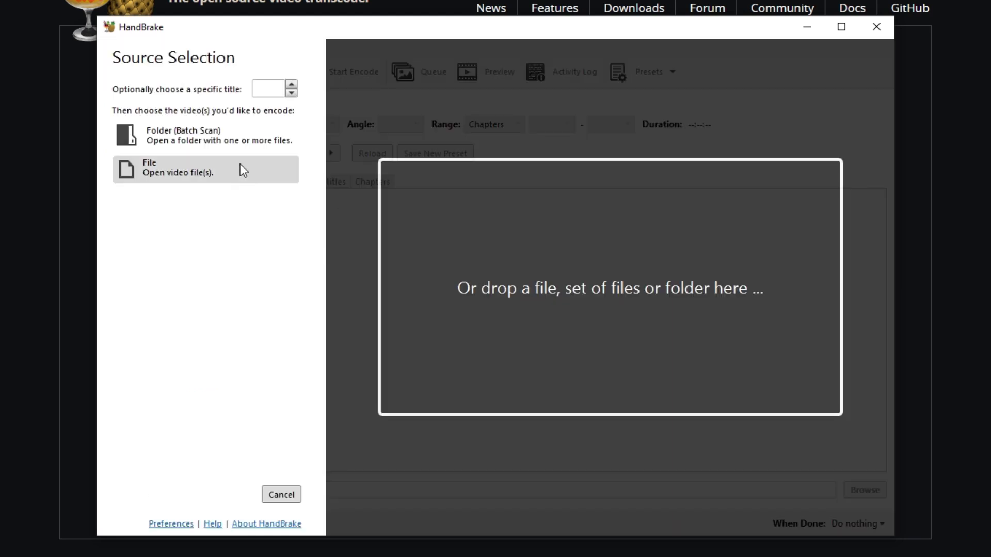
{"action": "left_click_drag", "start_coordinate": [435, 259], "coordinate": [437, 264]}
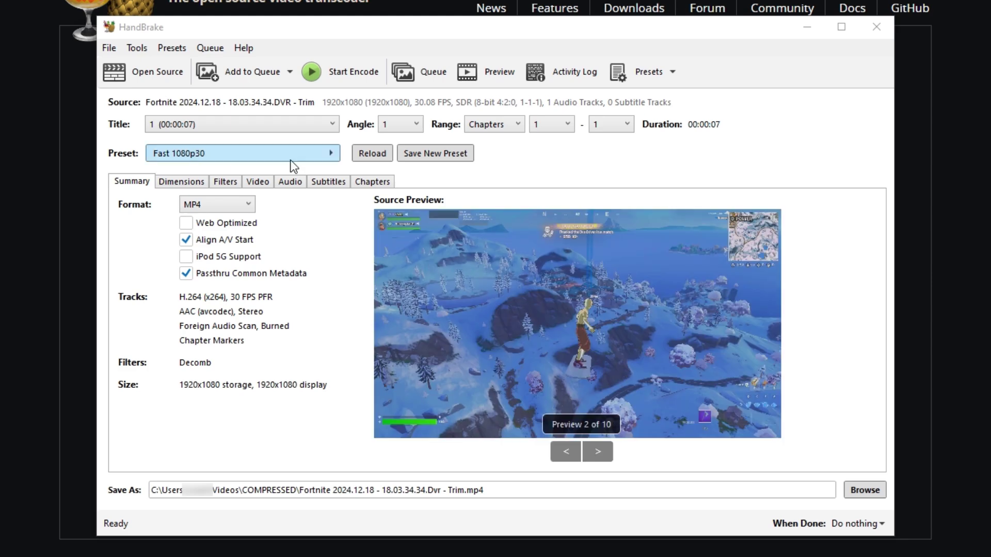
{"action": "left_click", "coordinate": [225, 182]}
{"action": "left_click", "coordinate": [328, 182]}
{"action": "left_click", "coordinate": [132, 181]}
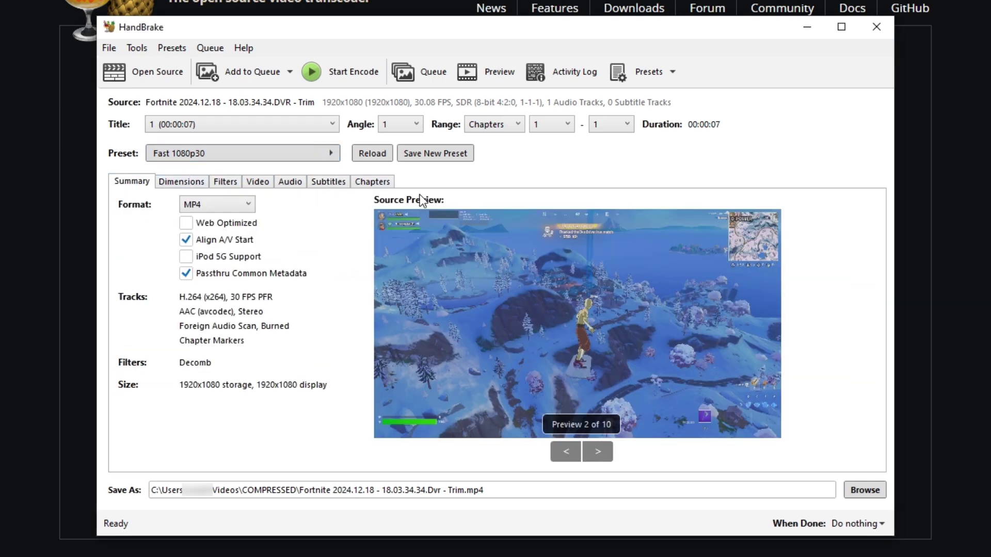
{"action": "left_click", "coordinate": [186, 223]}
Step: Set the output resolution limit to 720p HD
{"action": "left_click", "coordinate": [181, 182]}
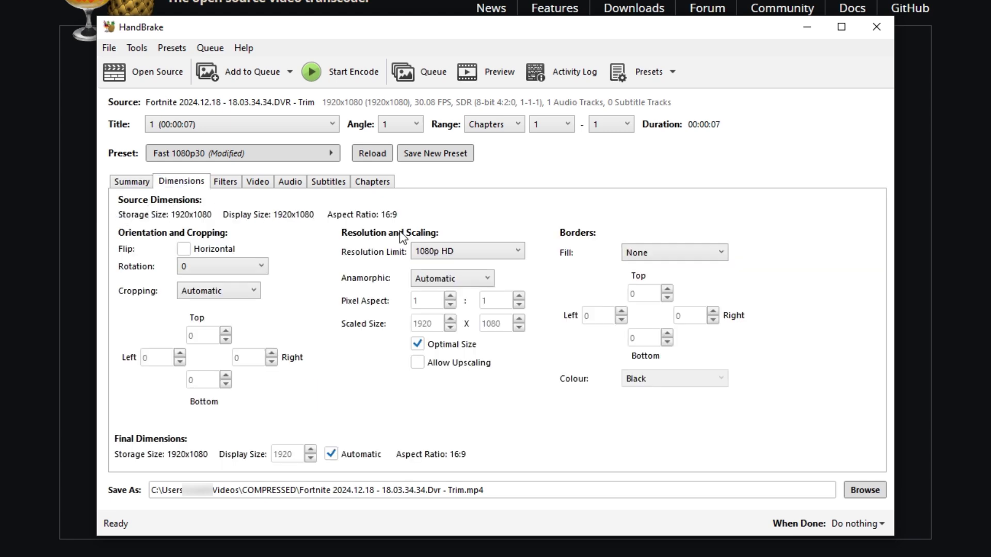
{"action": "left_click", "coordinate": [454, 251]}
{"action": "left_click", "coordinate": [435, 319]}
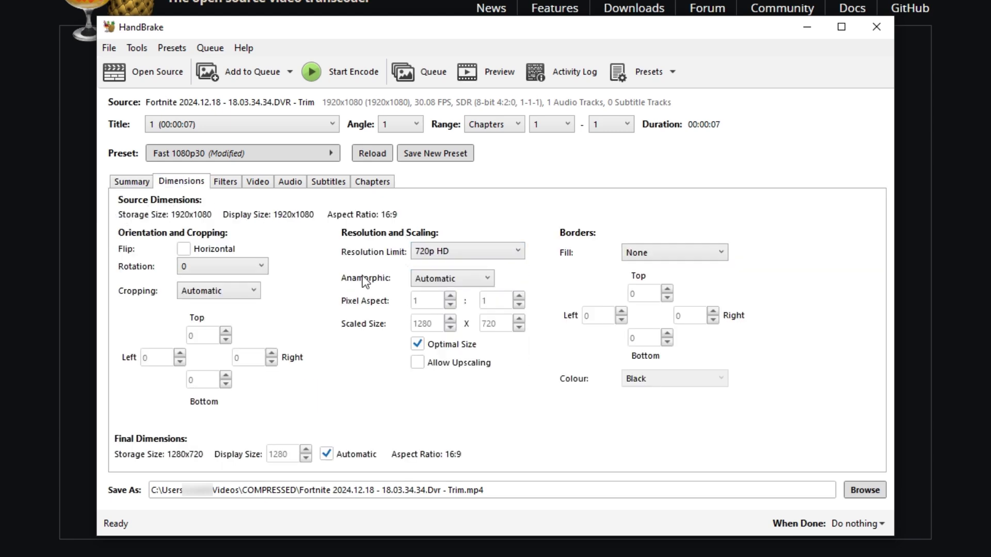
Step: Switch the video quality to average bitrate and set it to 2133 kbps
{"action": "left_click", "coordinate": [256, 184]}
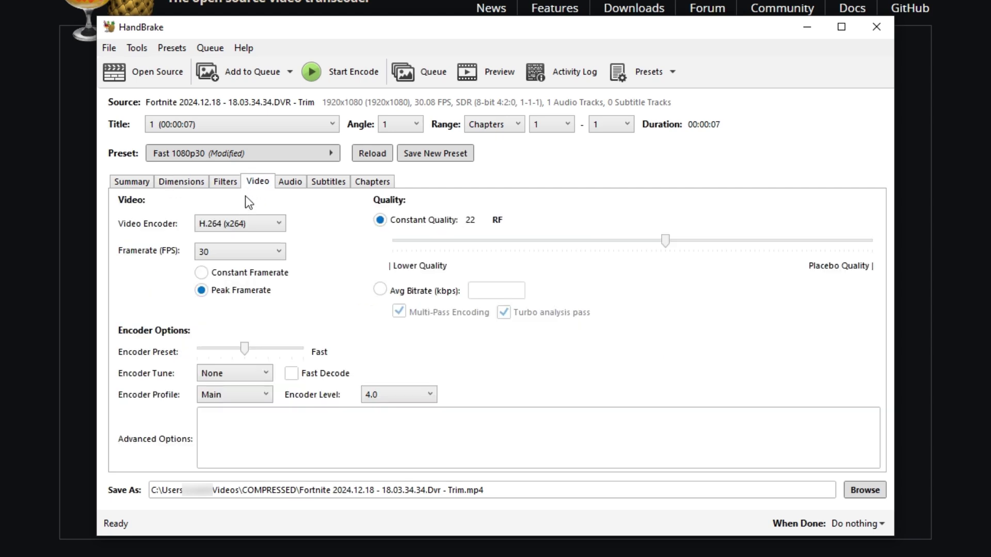
{"action": "left_click", "coordinate": [382, 292]}
{"action": "left_click", "coordinate": [505, 292]}
{"action": "type", "text": "2133"}
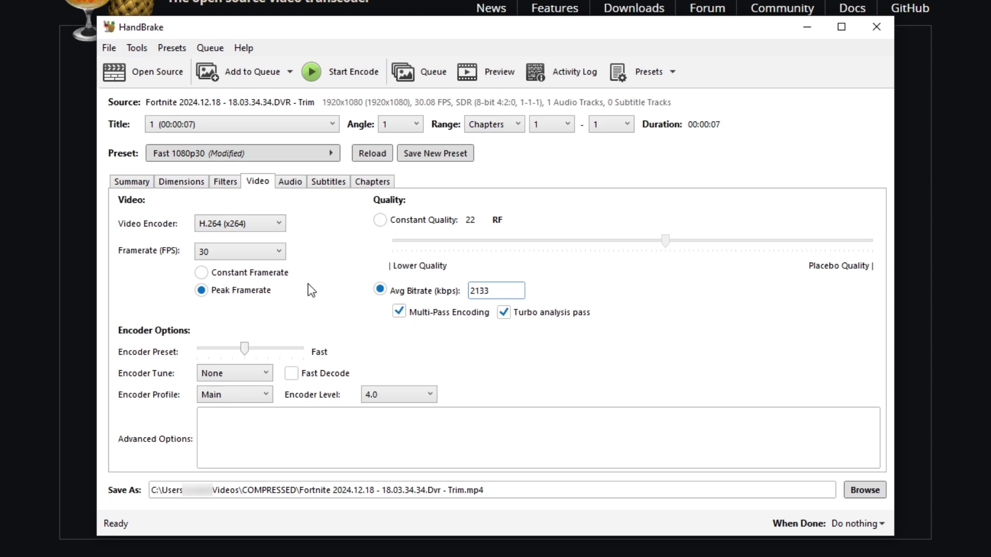
Step: Try video frame rates of 24, 25 and 30 FPS
{"action": "left_click", "coordinate": [258, 252]}
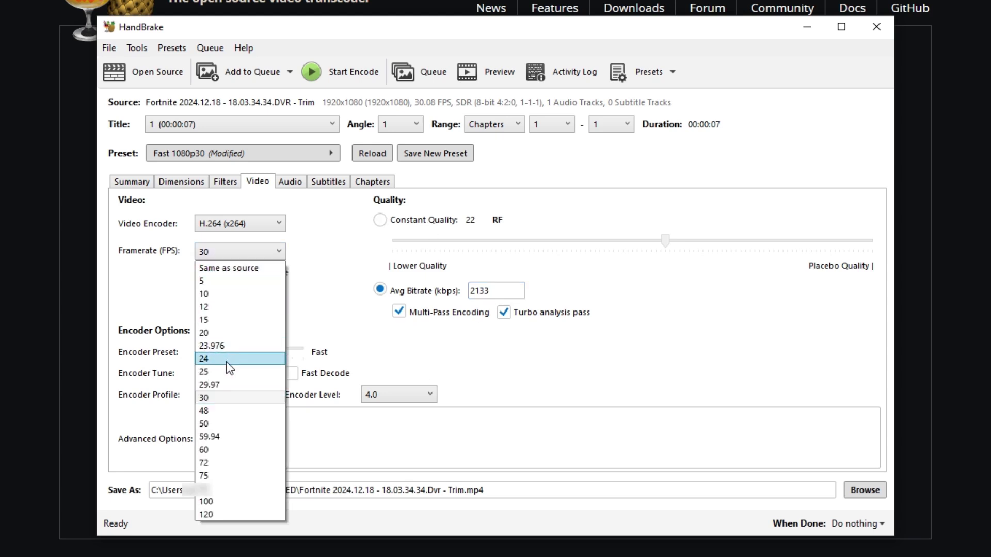
{"action": "left_click", "coordinate": [242, 359]}
{"action": "left_click", "coordinate": [239, 253]}
{"action": "left_click", "coordinate": [253, 372]}
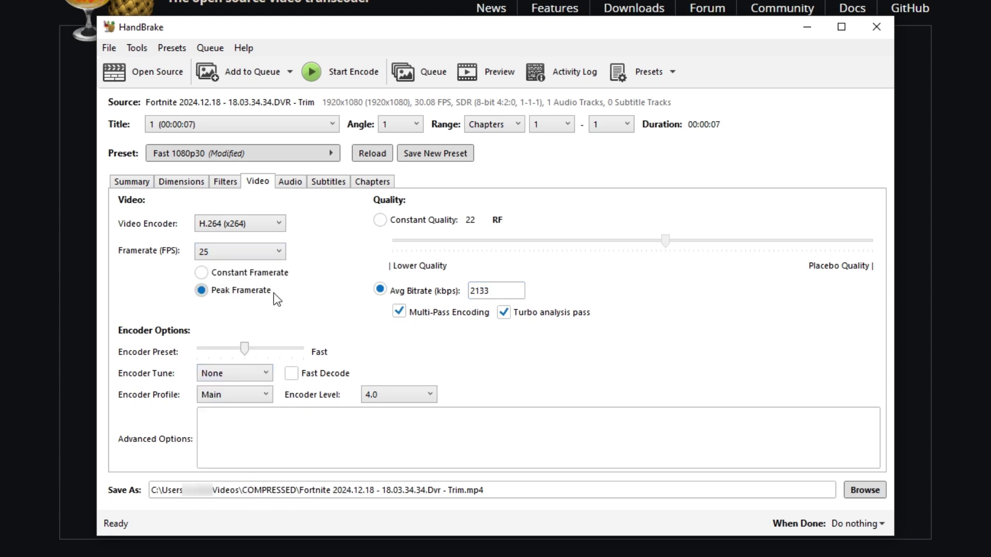
{"action": "left_click", "coordinate": [242, 254]}
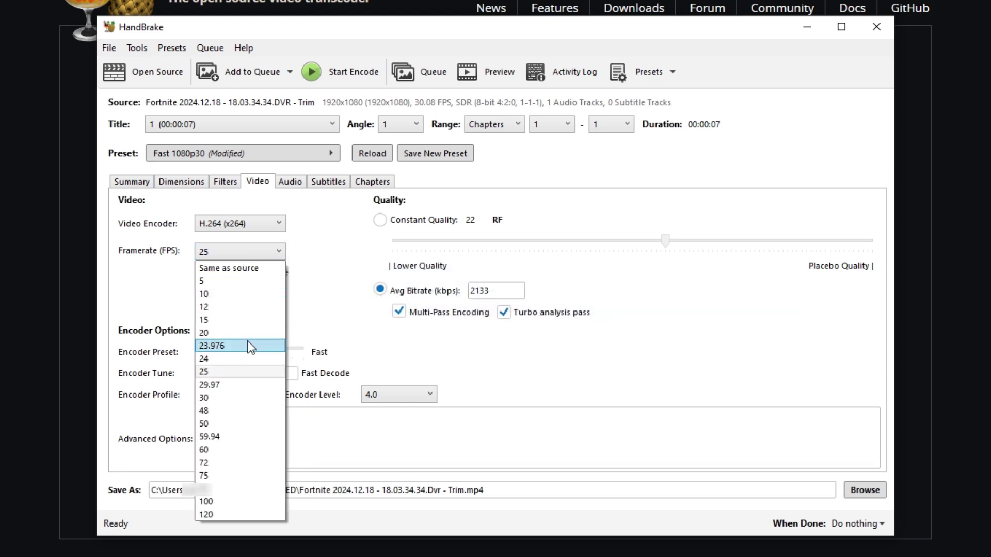
{"action": "left_click", "coordinate": [261, 399]}
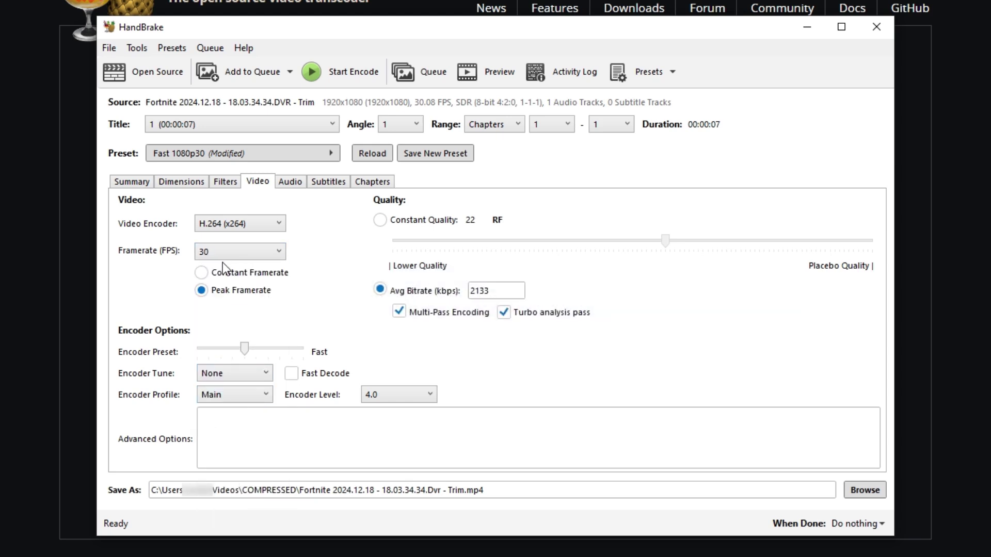
Step: Set the video frame rate to 24 FPS and recheck the output dimensions
{"action": "left_click", "coordinate": [225, 257]}
{"action": "left_click", "coordinate": [266, 358]}
{"action": "left_click", "coordinate": [192, 182]}
{"action": "left_click", "coordinate": [264, 185]}
Step: Set both the encoder profile and the encoder level to Auto
{"action": "left_click", "coordinate": [237, 394]}
{"action": "left_click", "coordinate": [242, 407]}
{"action": "left_click", "coordinate": [396, 395]}
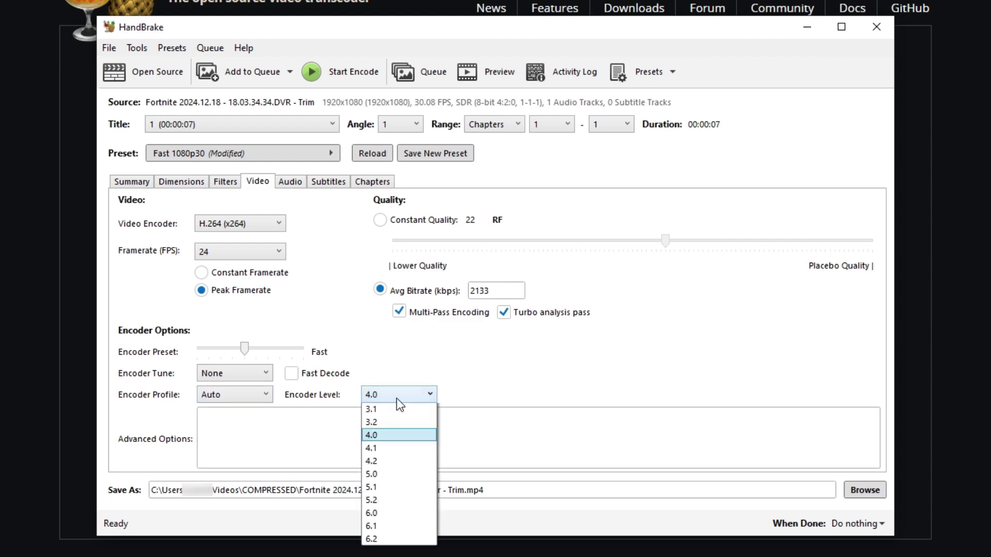
{"action": "left_click", "coordinate": [397, 406]}
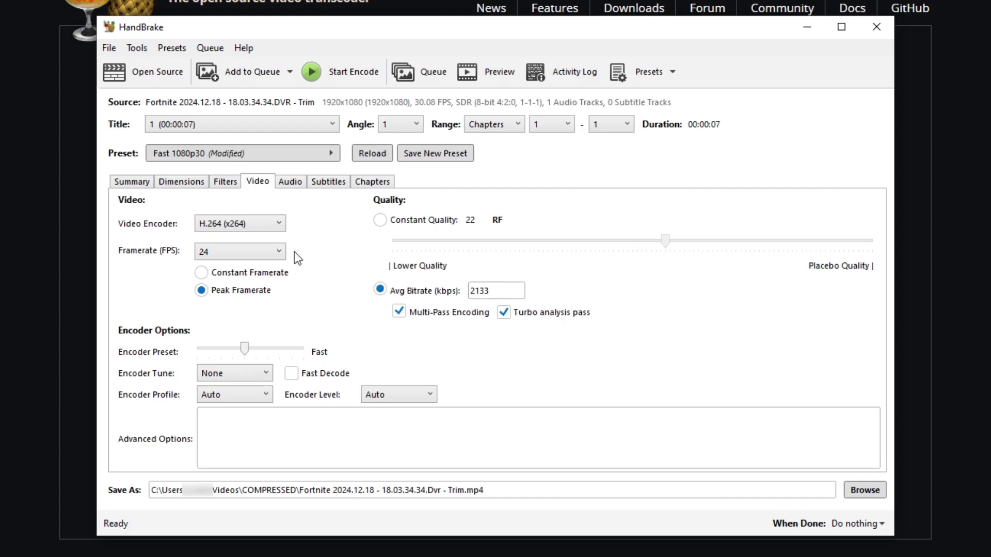
Step: Save the current settings as a custom preset named "8-10MB DISCORD" and check it in the preset list
{"action": "left_click", "coordinate": [450, 153]}
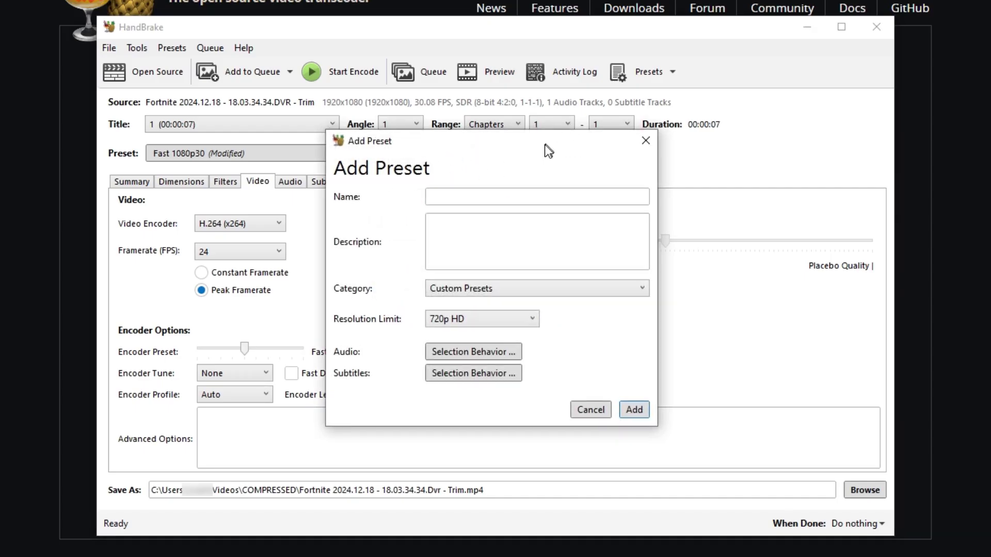
{"action": "type", "text": "8"}
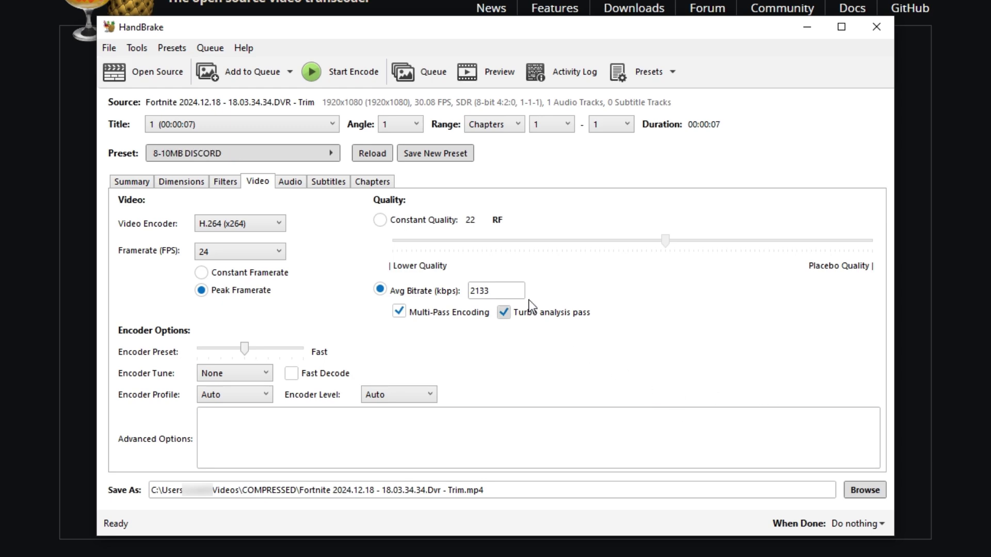
{"action": "left_click", "coordinate": [190, 155]}
{"action": "left_click", "coordinate": [188, 155]}
{"action": "left_click", "coordinate": [186, 154]}
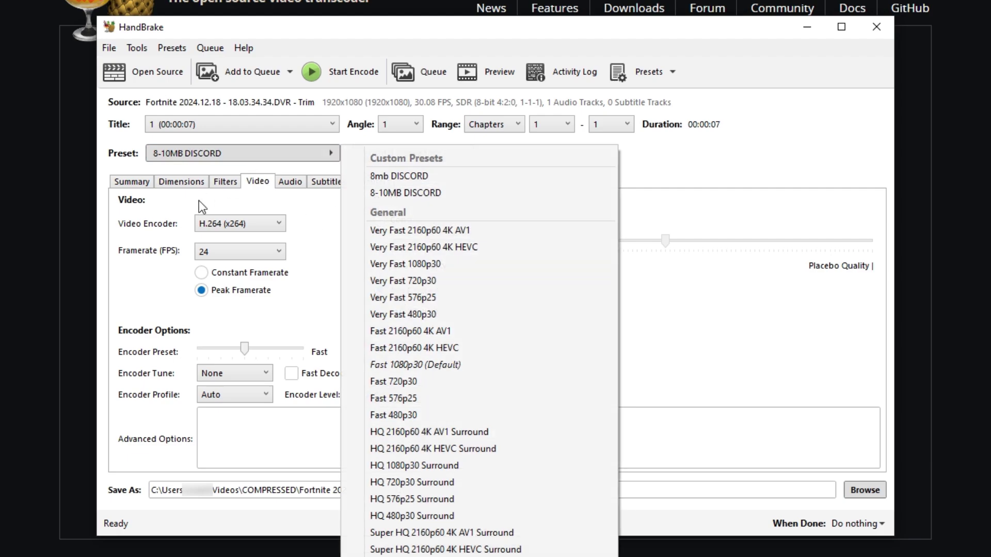
Step: Close HandBrake and launch it again
{"action": "left_click", "coordinate": [131, 181]}
{"action": "left_click", "coordinate": [876, 27]}
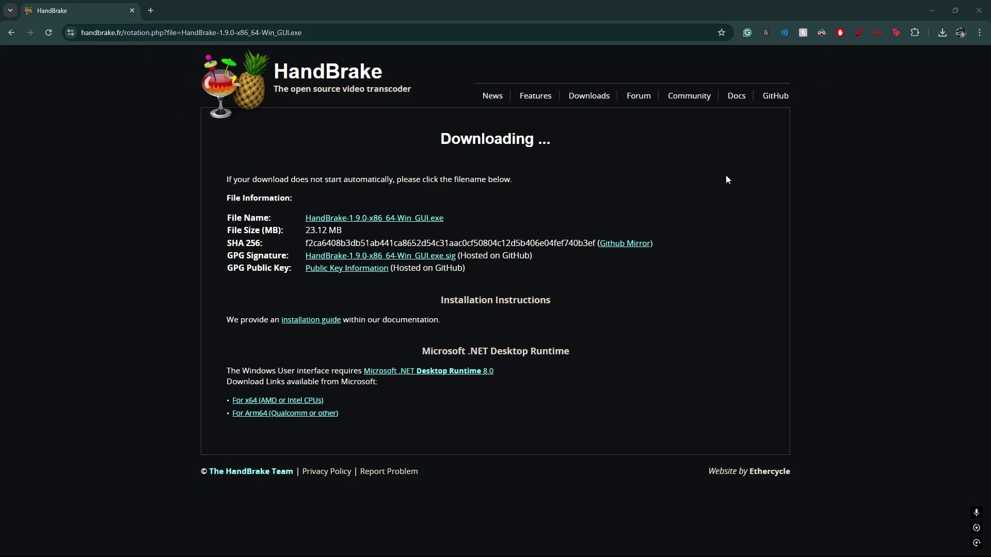
{"action": "key", "text": "super"}
{"action": "type", "text": "hand"}
{"action": "left_click", "coordinate": [164, 257]}
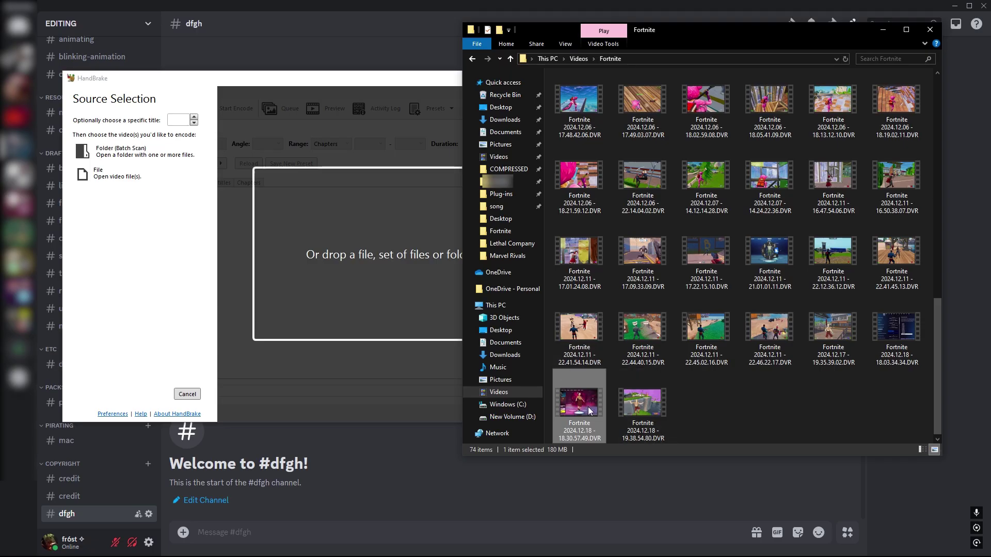
Step: Check the properties of the "Fortnite 2024.12.18 - 18.30.57.49.DVR" clip and load it into HandBrake as the source
{"action": "key", "text": "alt+Return"}
{"action": "left_click_drag", "start_coordinate": [358, 295], "coordinate": [264, 246]}
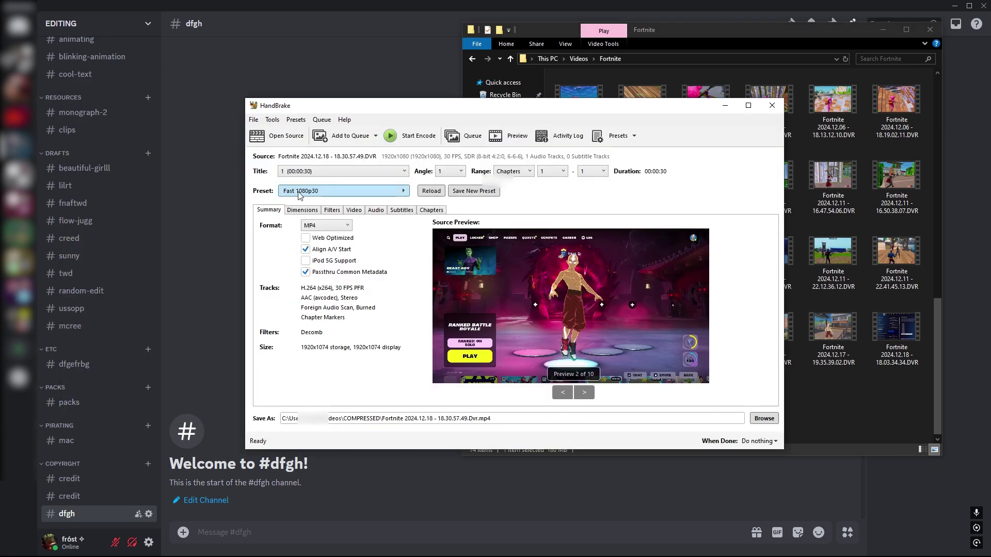
Step: Apply the "8-10MB DISCORD" preset to the loaded clip and start encoding it into the COMPRESSED folder
{"action": "left_click", "coordinate": [299, 193]}
{"action": "left_click", "coordinate": [449, 214]}
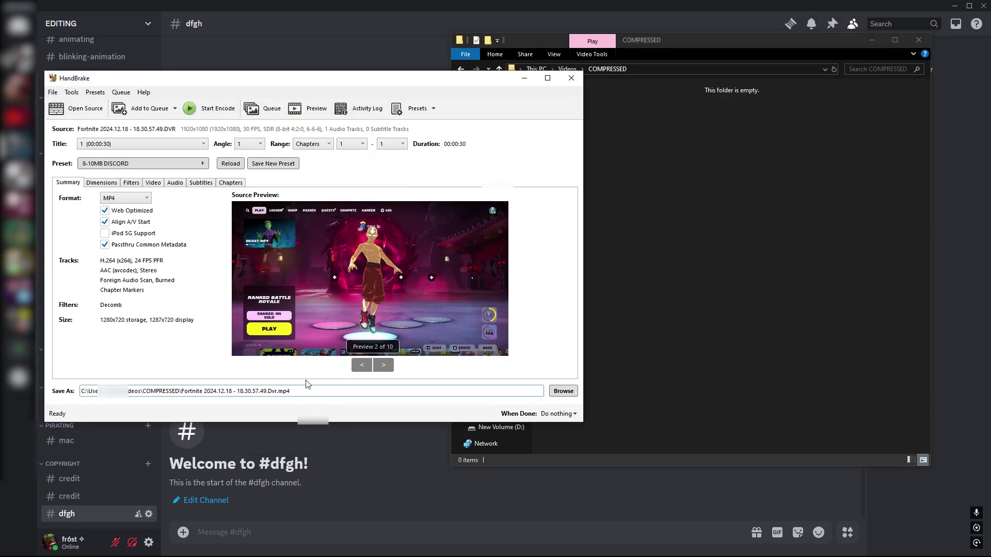
{"action": "key", "text": "ctrl+s"}
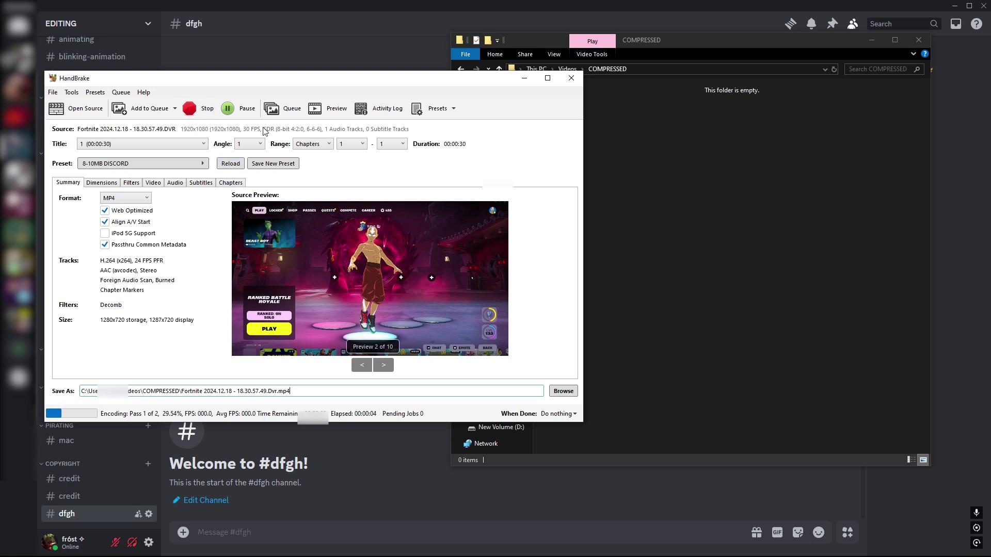
Step: Check the file size of the compressed Fortnite clip in the COMPRESSED folder through its properties
{"action": "left_click", "coordinate": [627, 167]}
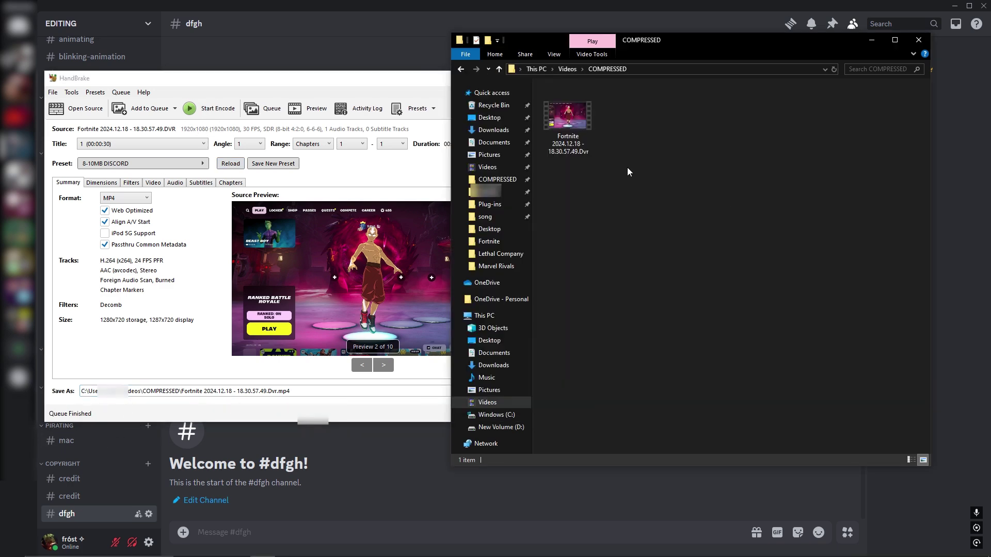
{"action": "left_click", "coordinate": [577, 123]}
{"action": "right_click", "coordinate": [577, 124]}
{"action": "left_click", "coordinate": [610, 355]}
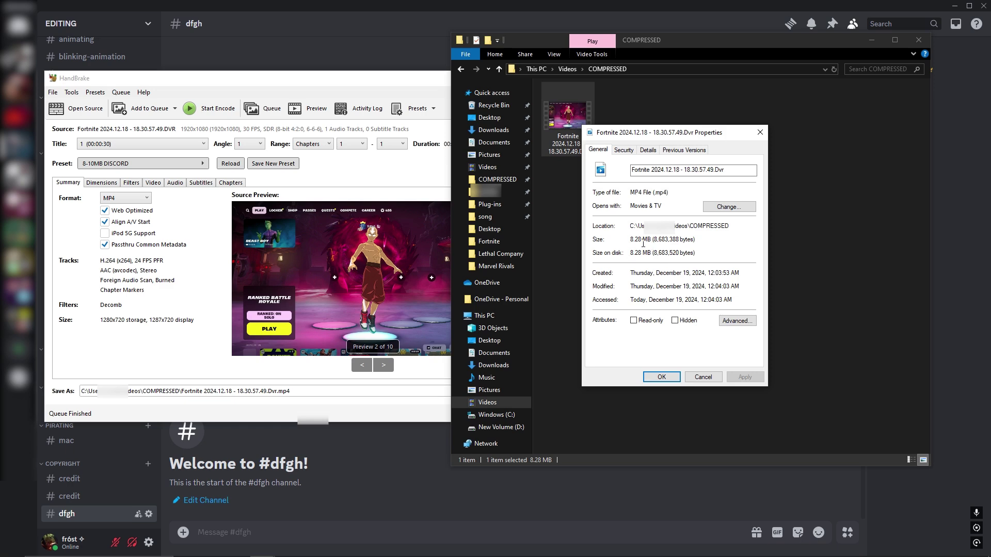
Step: Attach the compressed Fortnite clip to the dfgh channel in Discord and send it
{"action": "left_click", "coordinate": [574, 129]}
{"action": "left_click_drag", "start_coordinate": [574, 129], "coordinate": [342, 406]}
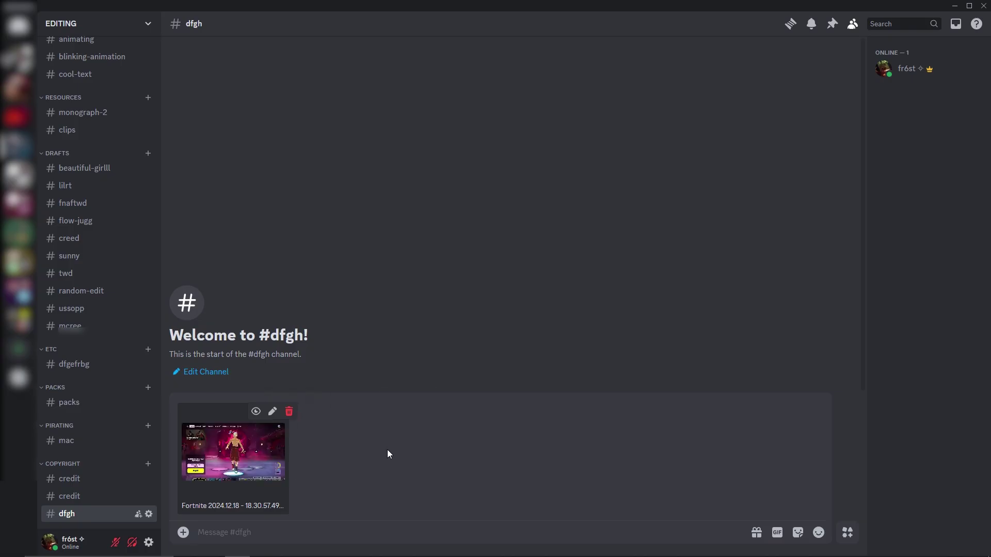
{"action": "key", "text": "Return"}
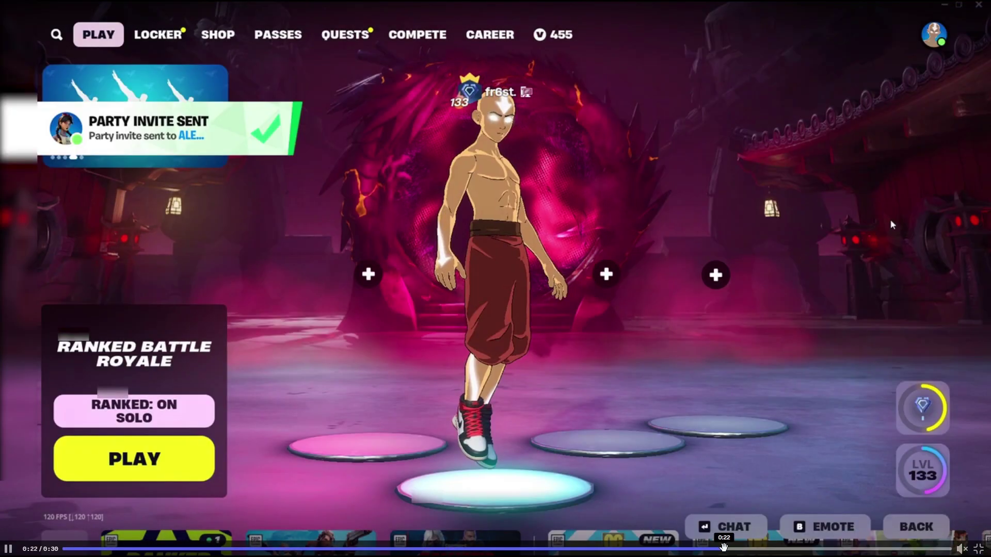
Step: Review the uploaded clip in full screen at several points, pause it and return to the channel
{"action": "left_click", "coordinate": [733, 548]}
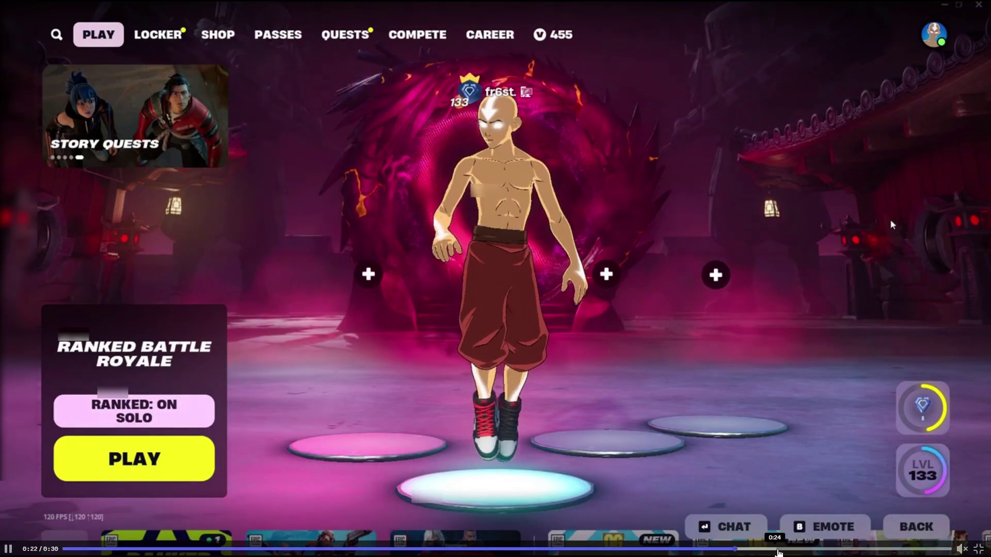
{"action": "left_click", "coordinate": [453, 549]}
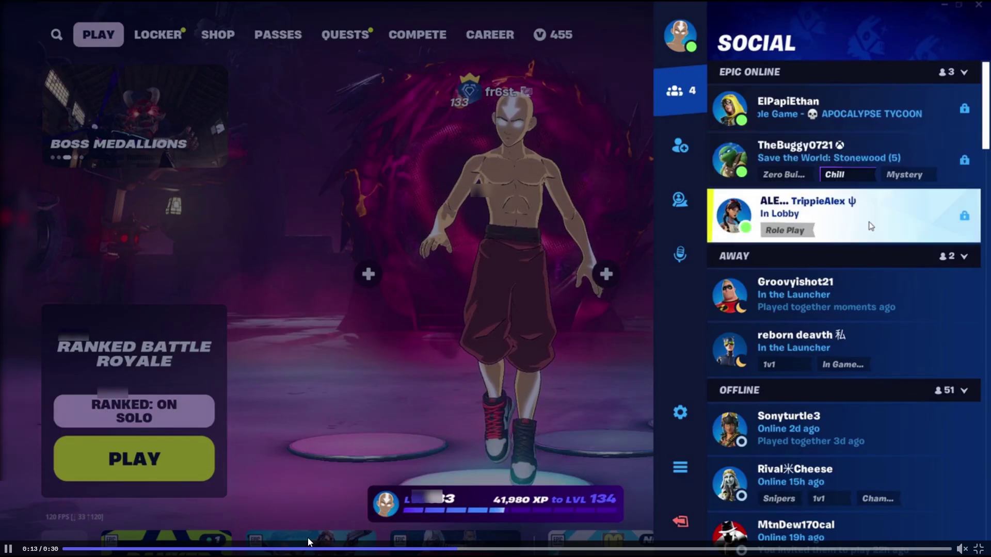
{"action": "key", "text": "Escape"}
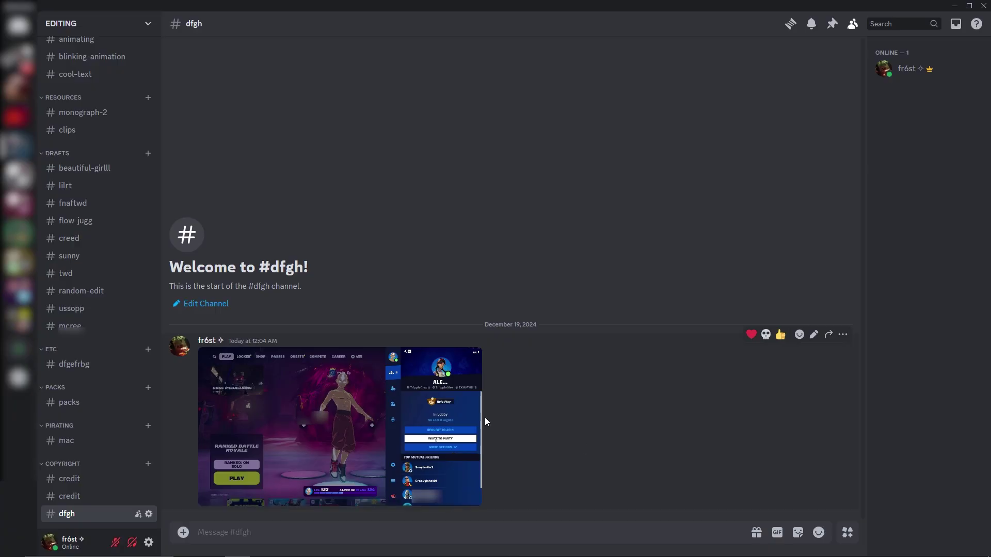
{"action": "left_click", "coordinate": [469, 494]}
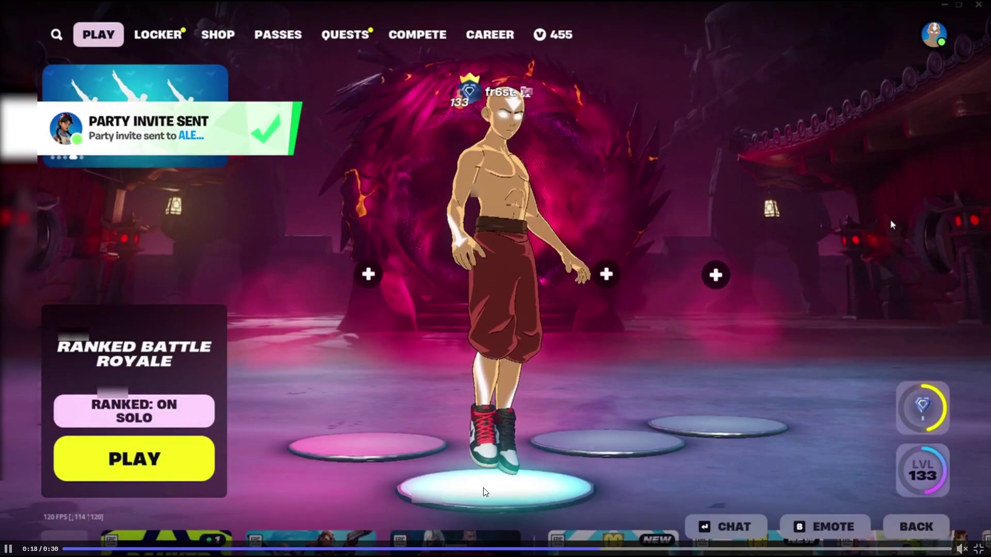
{"action": "key", "text": "space"}
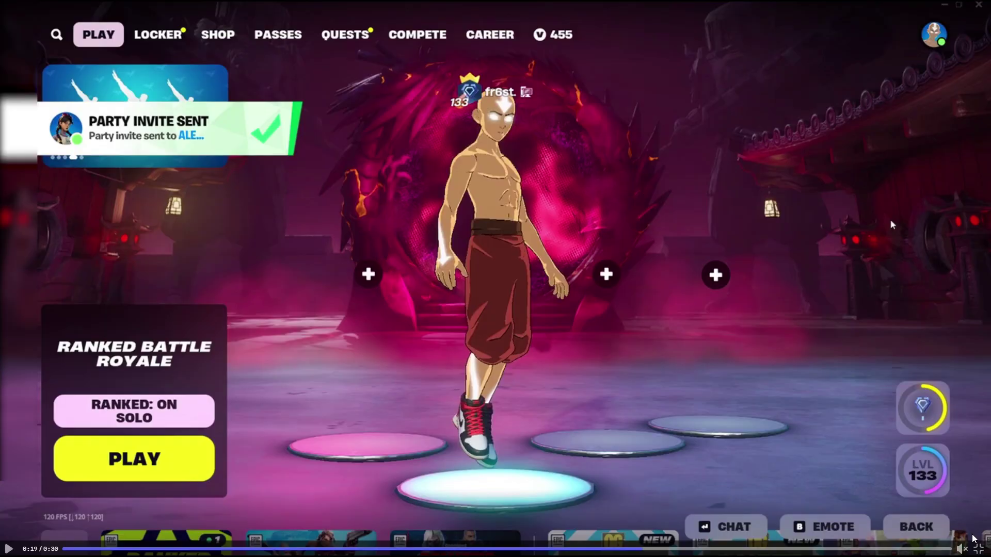
{"action": "left_click", "coordinate": [977, 548]}
{"action": "left_click", "coordinate": [301, 498]}
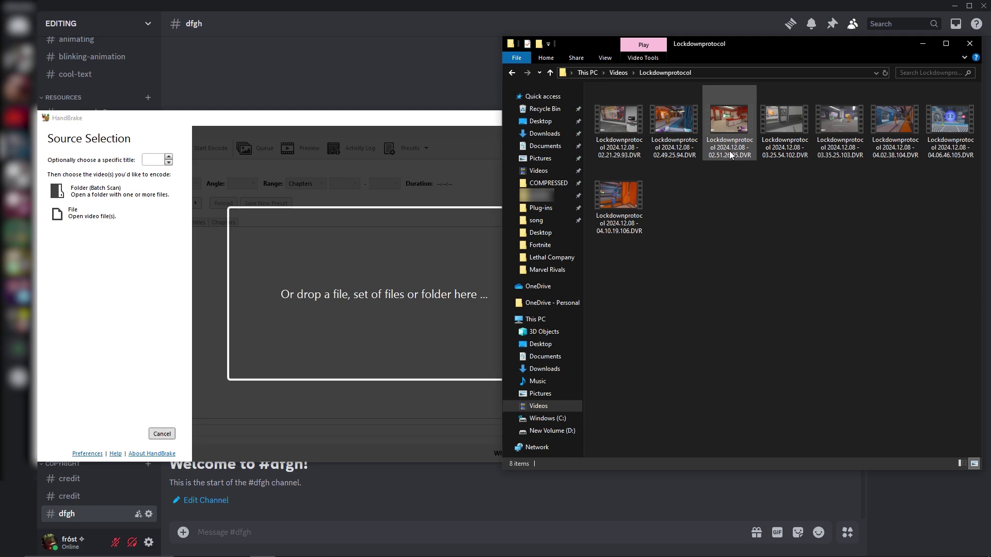
Step: Load the five Lockdownprotocol clips from 02.51.26.95 through 04.06.46.105 into HandBrake together and show their title list
{"action": "left_click", "coordinate": [729, 151]}
{"action": "left_click", "coordinate": [939, 150], "text": "shift"}
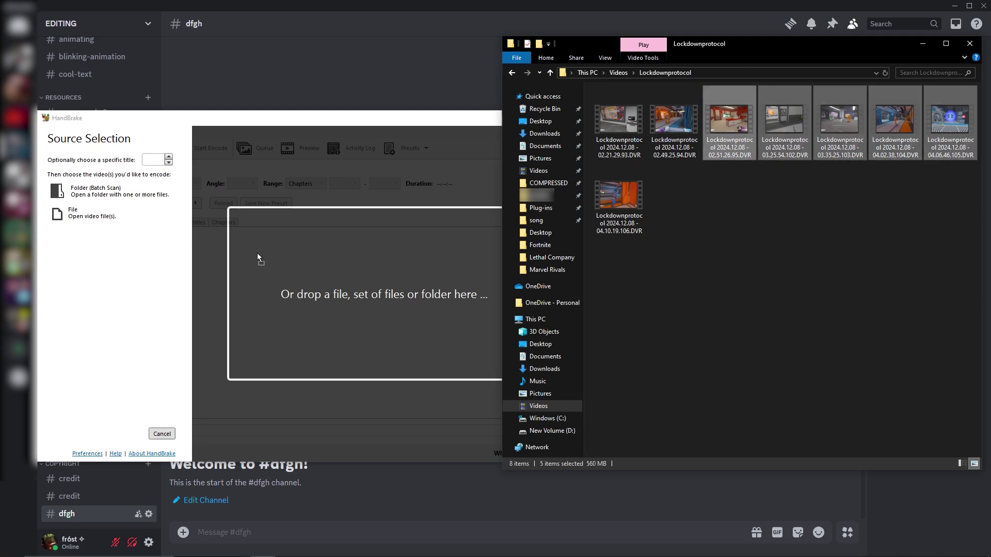
{"action": "left_click_drag", "start_coordinate": [258, 258], "coordinate": [258, 259]}
{"action": "left_click", "coordinate": [82, 184]}
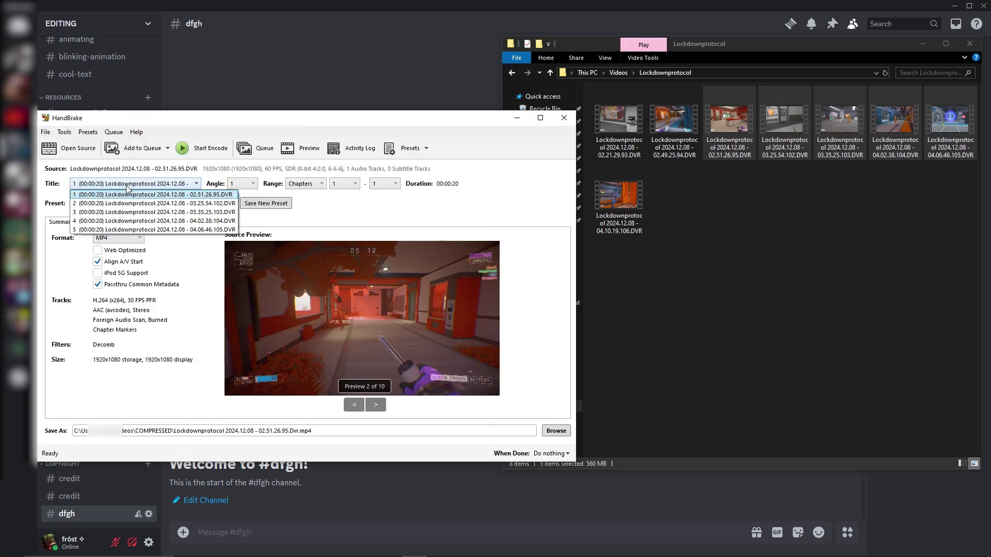
Step: Encode the first Lockdownprotocol title into the COMPRESSED folder, then select title 2 (03.25.54.102) and encode it as well
{"action": "left_click", "coordinate": [548, 183]}
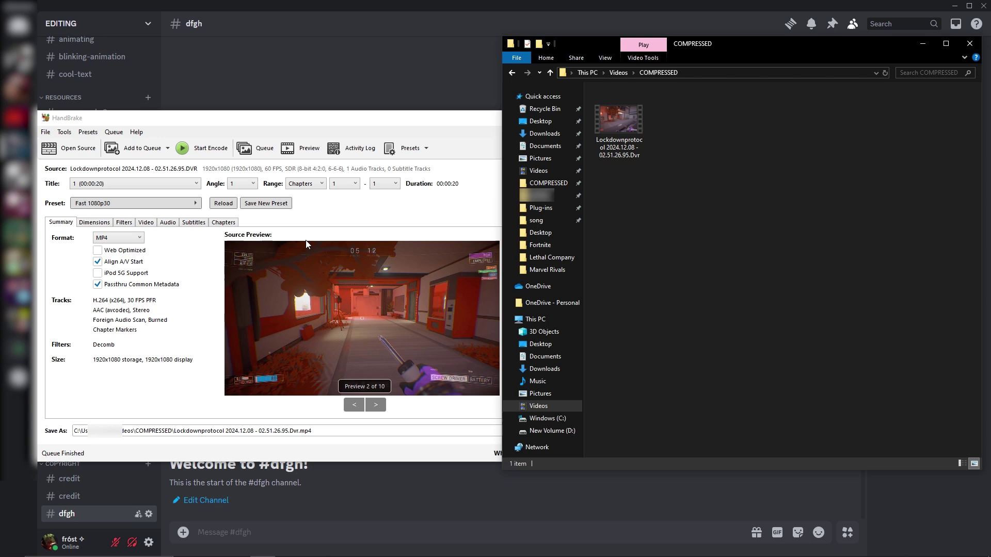
{"action": "left_click", "coordinate": [298, 207]}
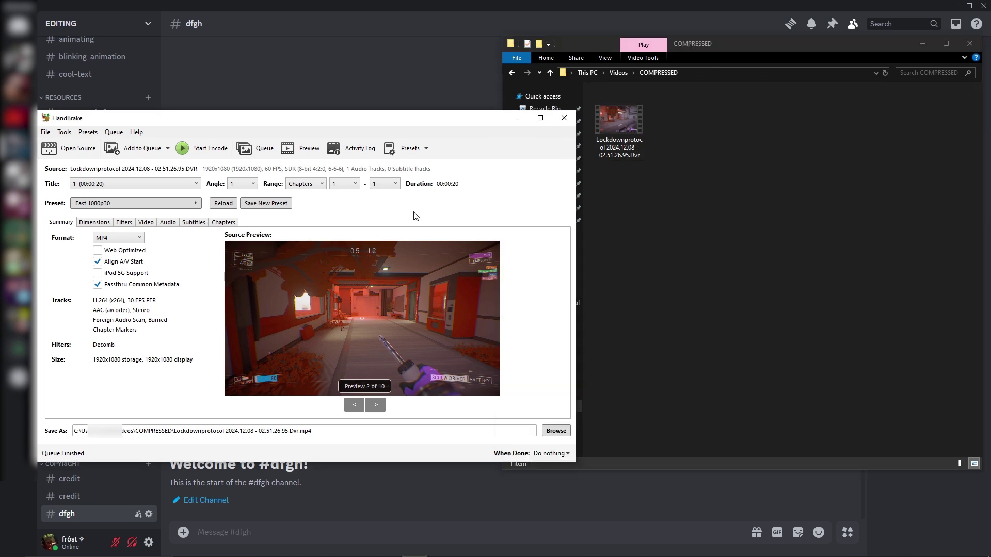
{"action": "left_click", "coordinate": [117, 187]}
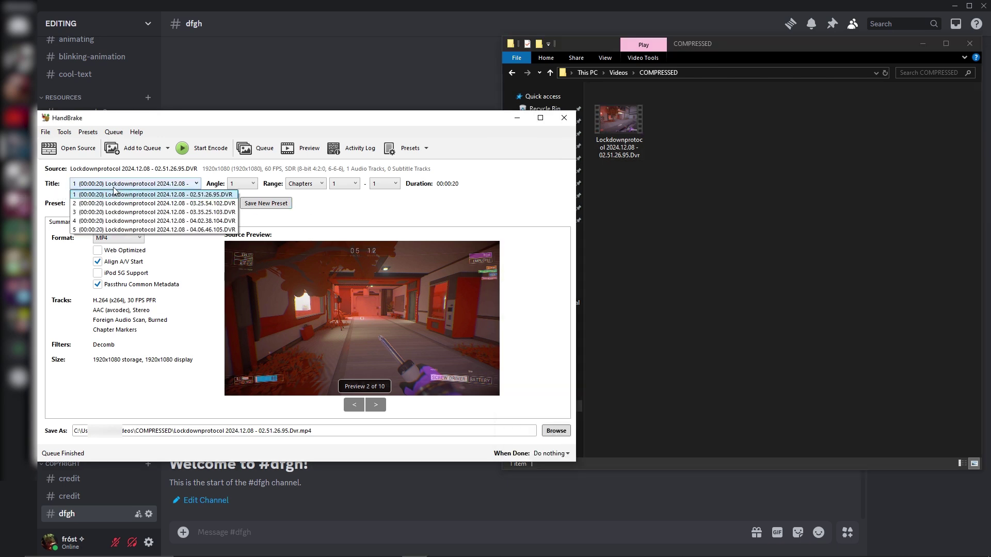
{"action": "left_click", "coordinate": [104, 204]}
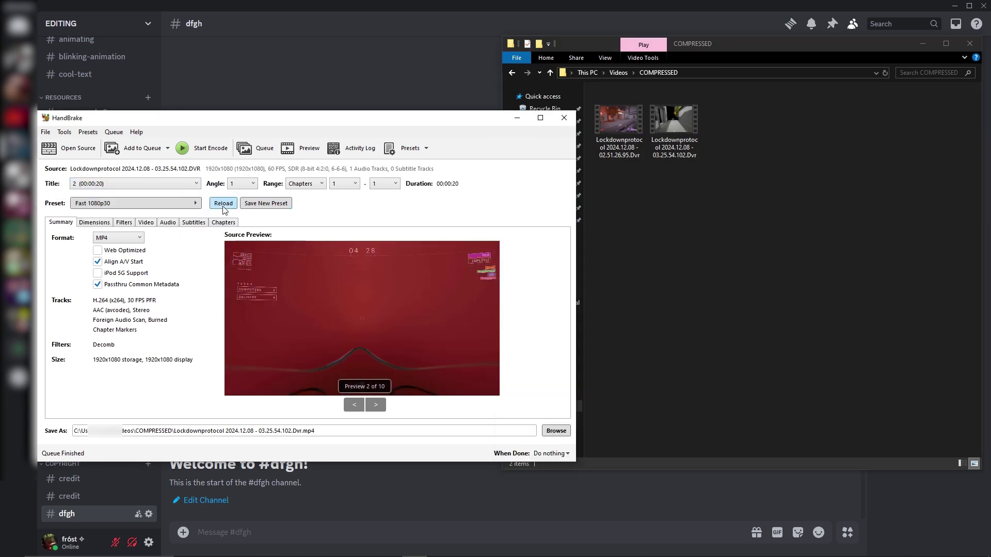
{"action": "left_click", "coordinate": [190, 186]}
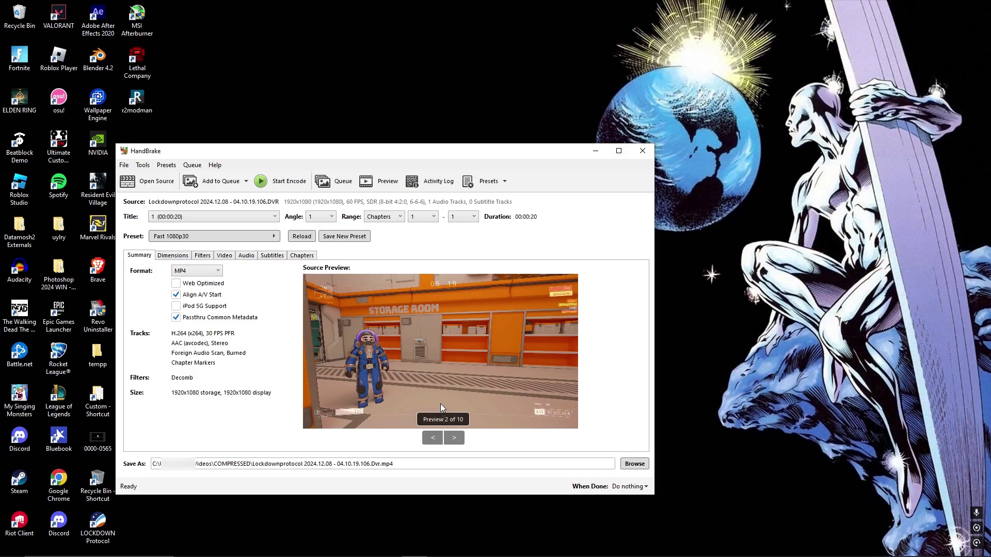